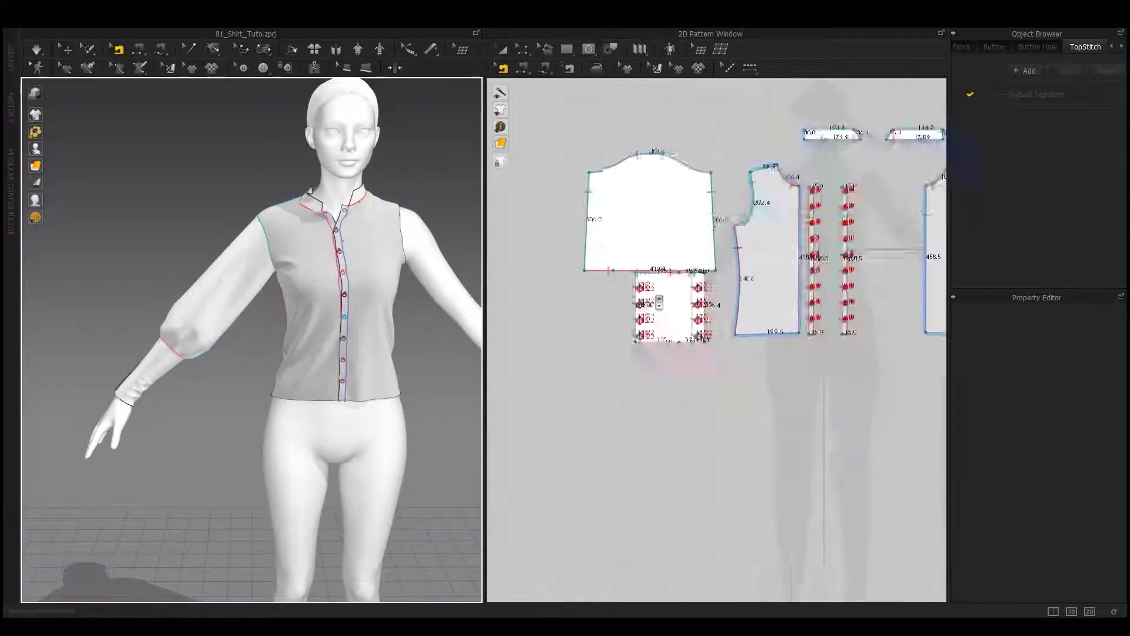
# - Paste a mirrored linked copy of the sleeve and move it onto the other arm
pyautogui.scroll(-5, 679, 322)
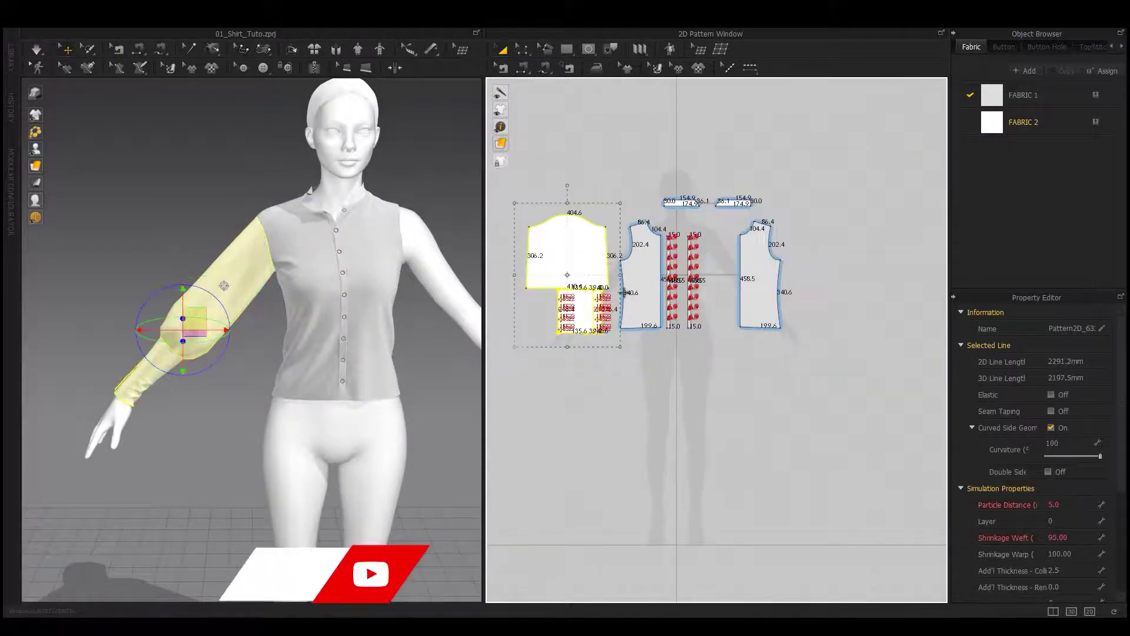
pyautogui.hotkey('ctrl', 'c')
pyautogui.hotkey('ctrl', 'v')
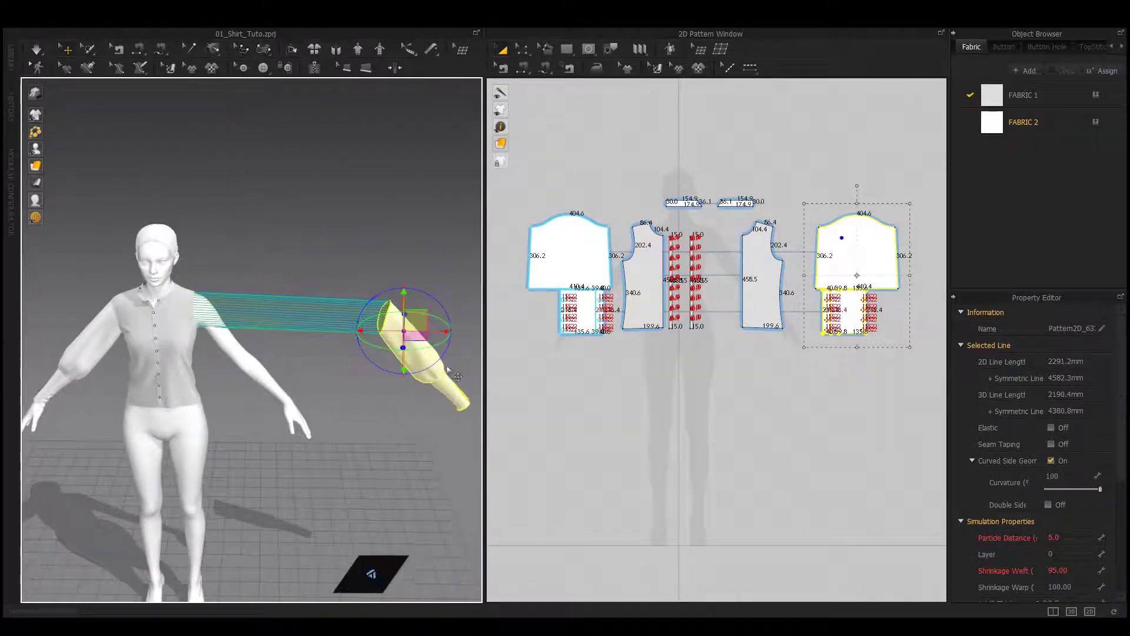
pyautogui.moveTo(300, 320); pyautogui.dragTo(261, 318)
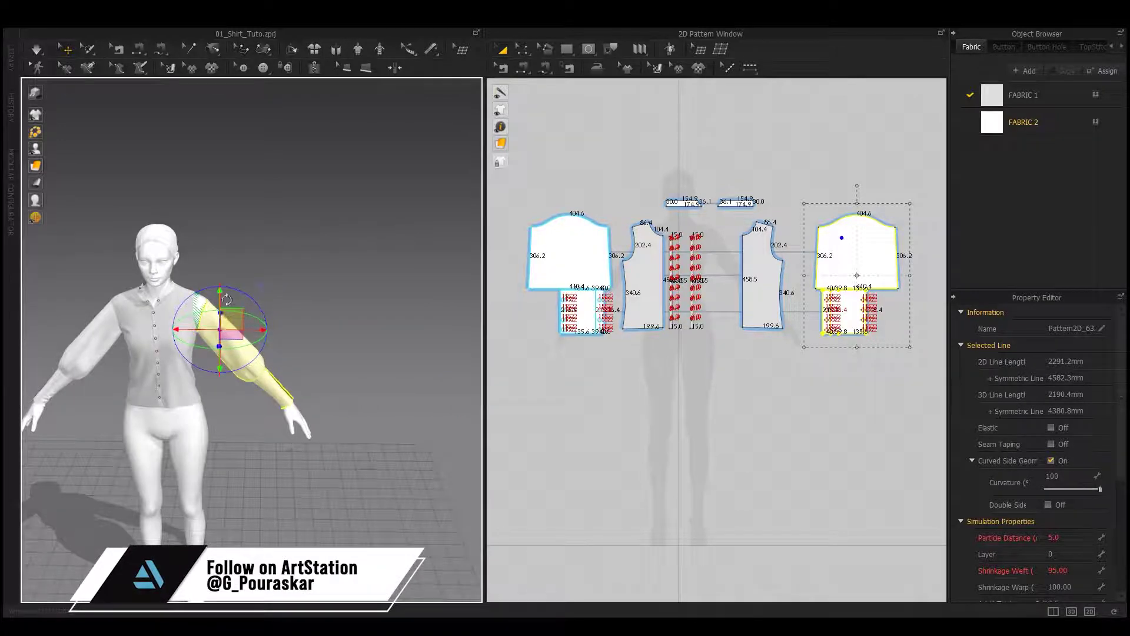
# - Lift the new sleeve up to the shoulder and simulate until it settles
pyautogui.scroll(3, 226, 299)
pyautogui.scroll(3, 247, 308)
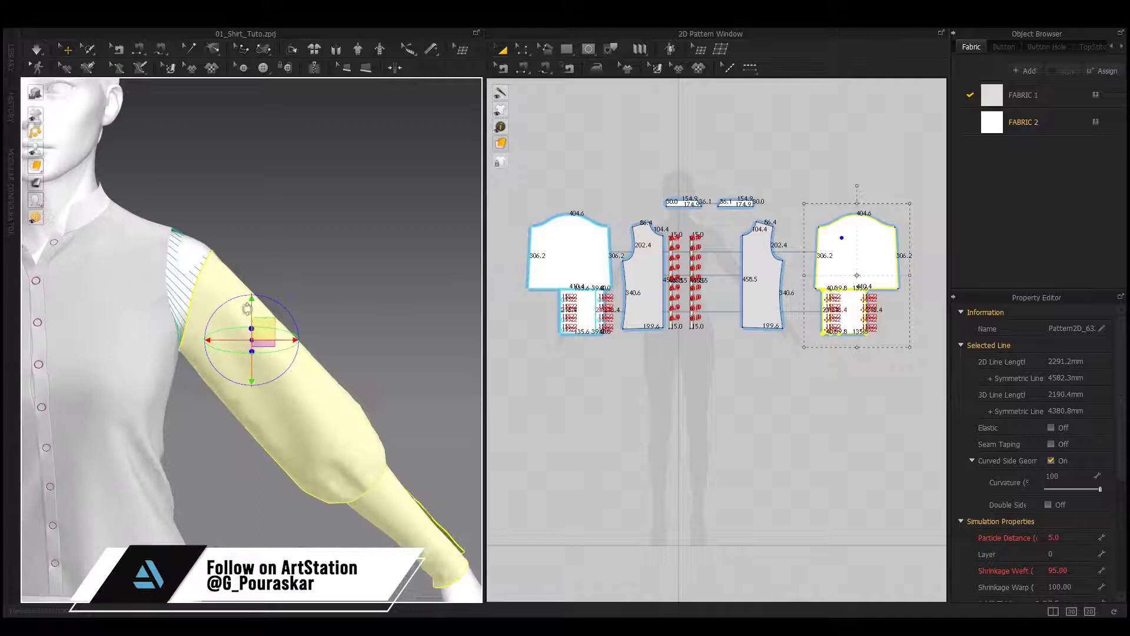
pyautogui.moveTo(247, 308); pyautogui.dragTo(252, 304, button='right')
pyautogui.moveTo(252, 304); pyautogui.dragTo(252, 286)
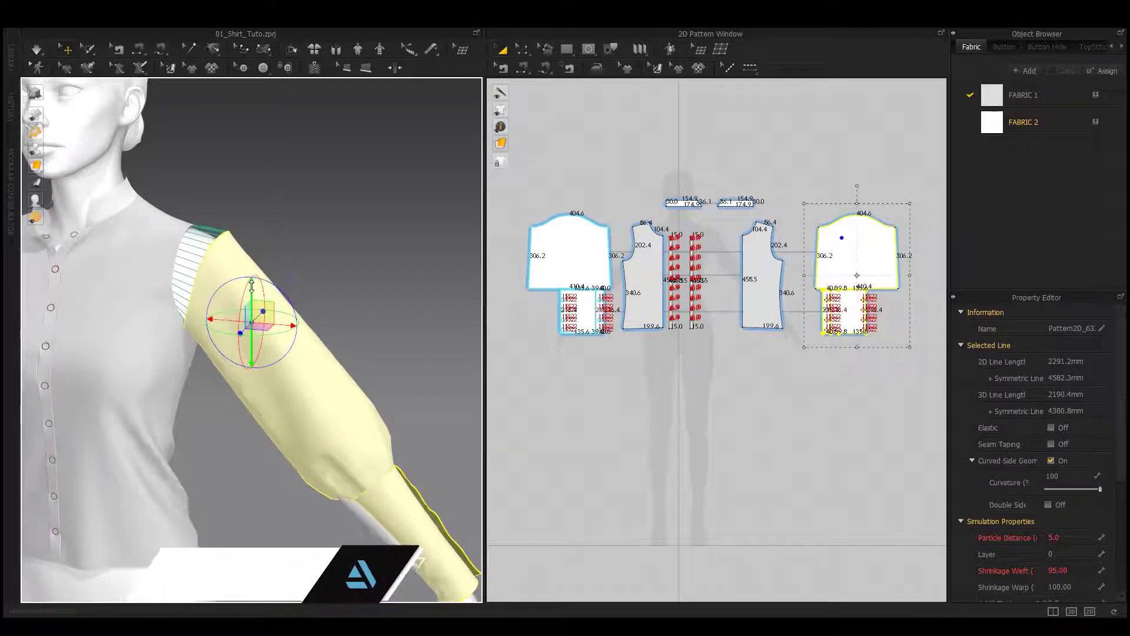
pyautogui.press('space')
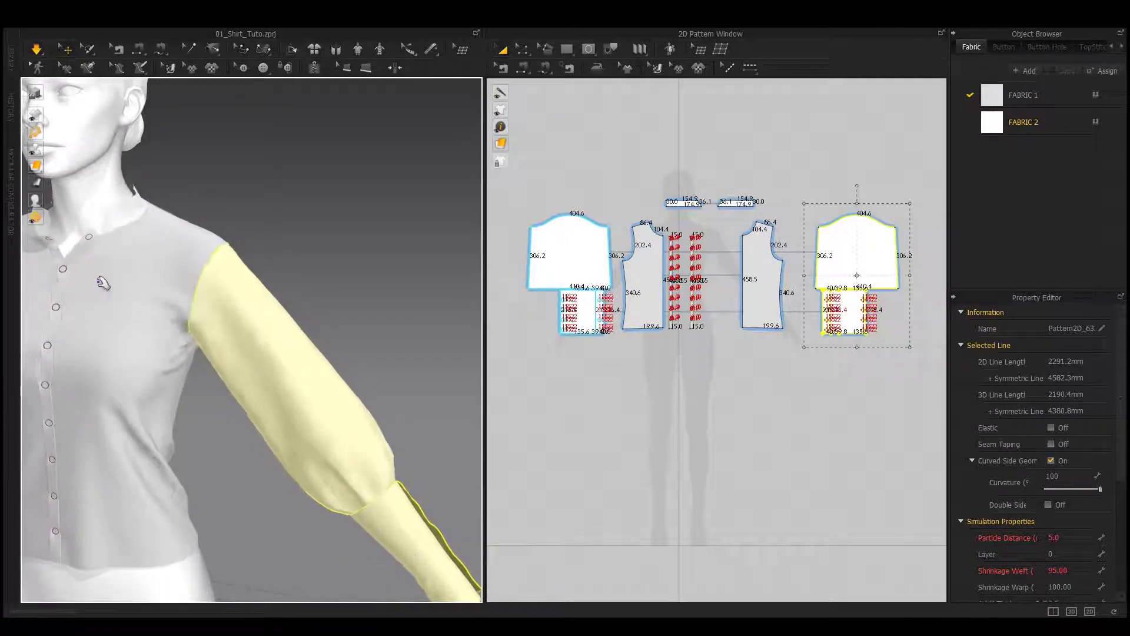
pyautogui.press('2')
pyautogui.moveTo(225, 316)
pyautogui.mouseDown(button='right')
pyautogui.moveTo(252, 318)
pyautogui.moveTo(298, 255)
pyautogui.moveTo(156, 288)
pyautogui.mouseUp(button='right')
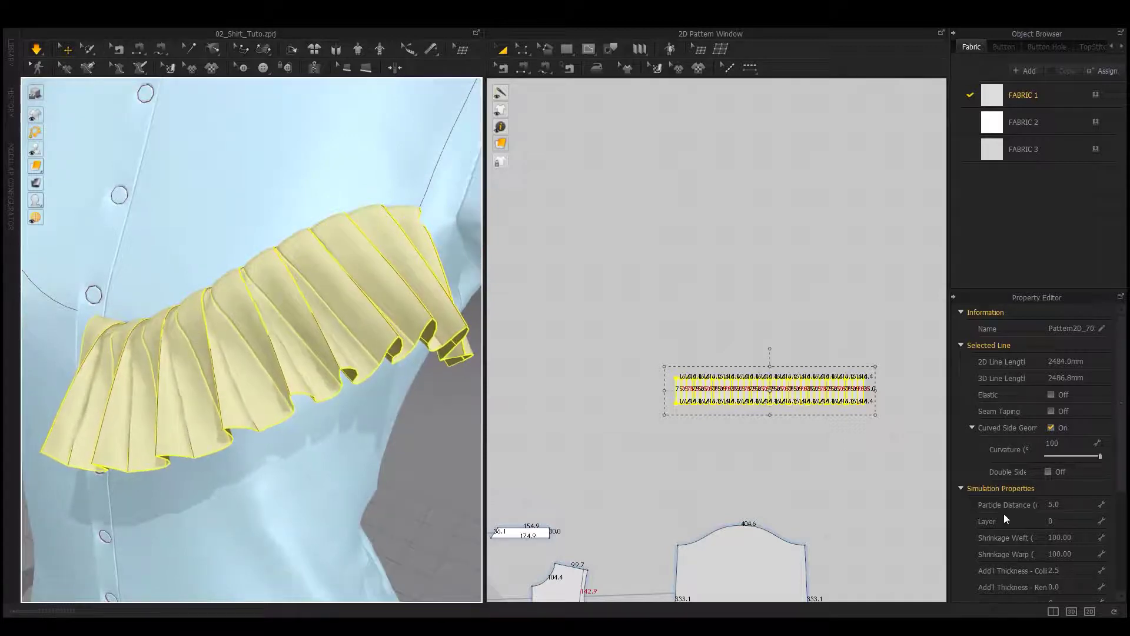
# - Set the pleated chest ruffle's Pressure to -35
pyautogui.scroll(-1, 1029, 574)
pyautogui.moveTo(1077, 580); pyautogui.dragTo(1062, 580)
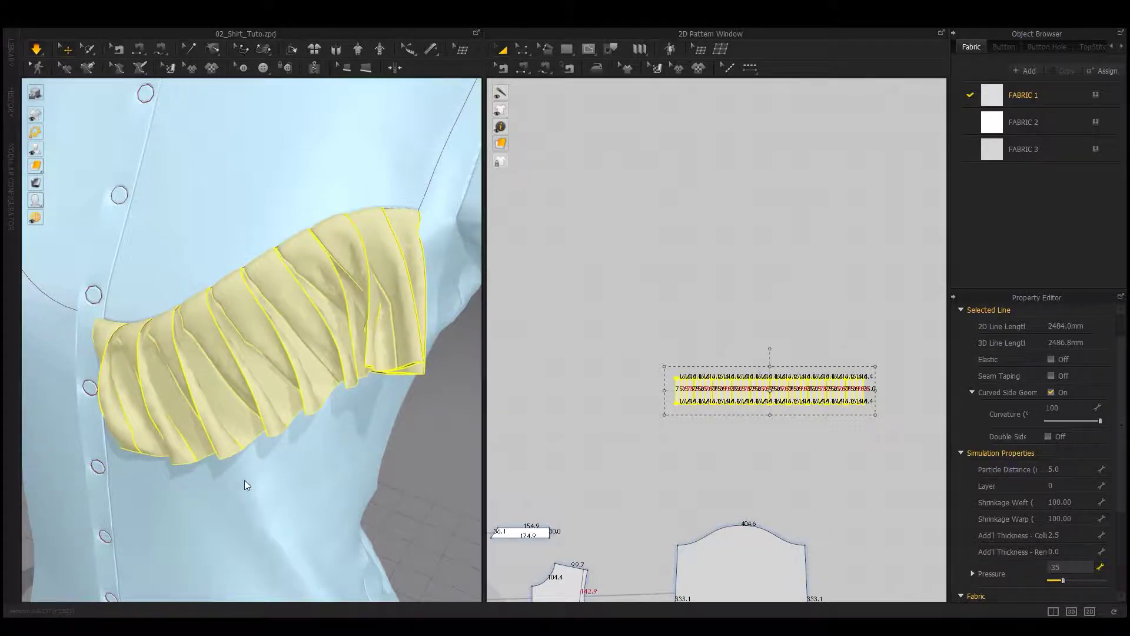
pyautogui.moveTo(247, 484); pyautogui.dragTo(176, 402, button='right')
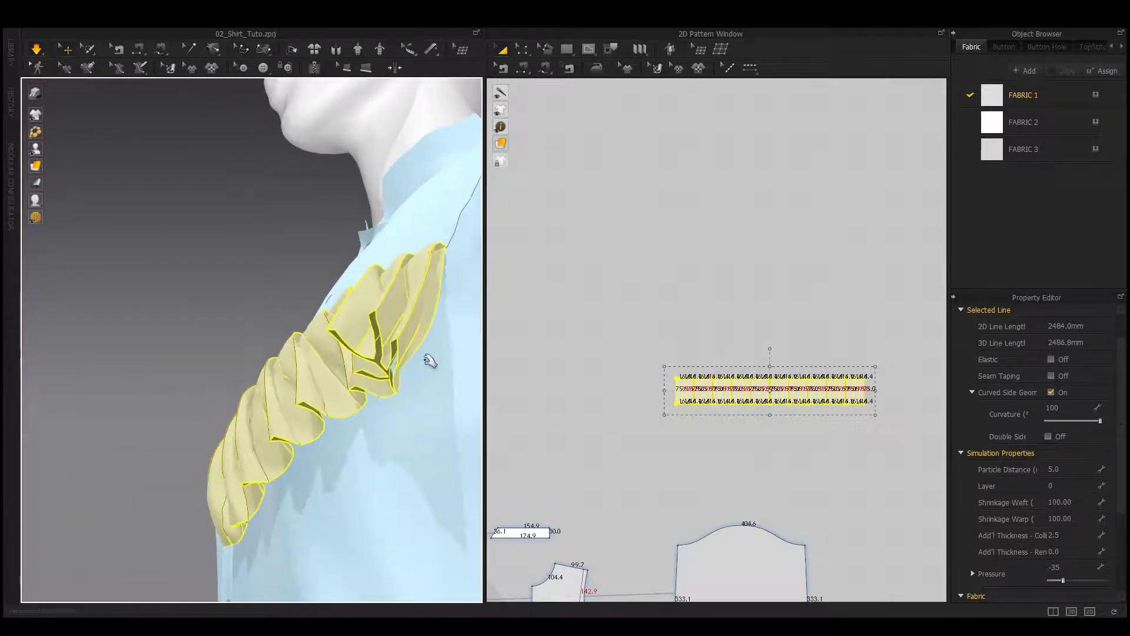
pyautogui.moveTo(430, 361); pyautogui.dragTo(402, 346, button='right')
# - Tug the ruffle's lower folds and fold tips into place, then reselect the ruffle
pyautogui.moveTo(410, 351); pyautogui.dragTo(423, 360)
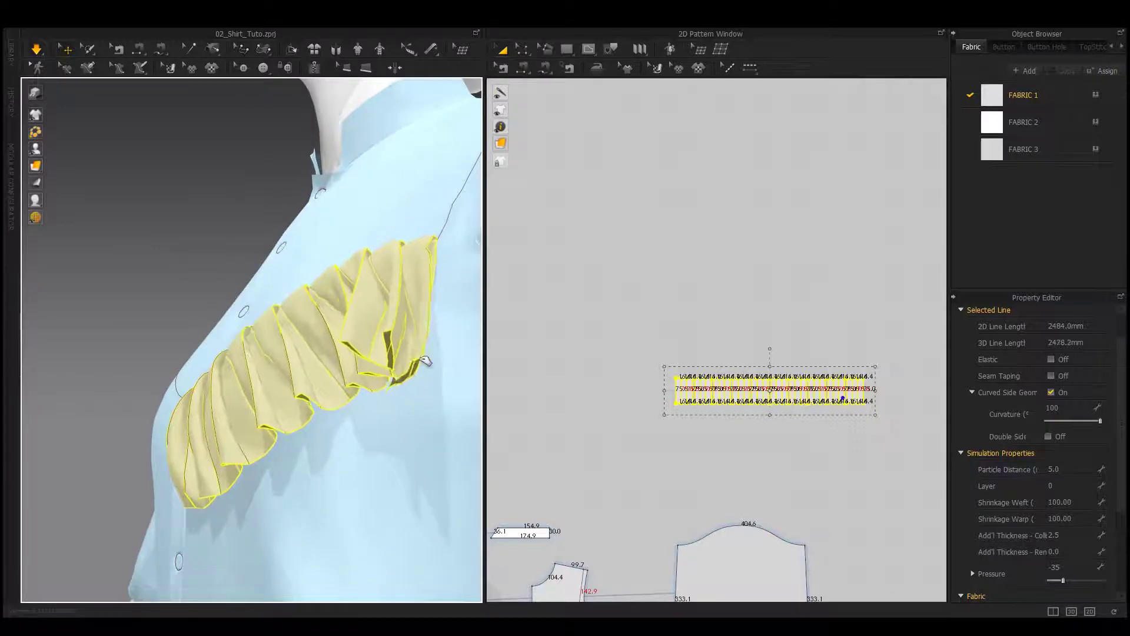
pyautogui.moveTo(377, 354); pyautogui.dragTo(393, 356, button='right')
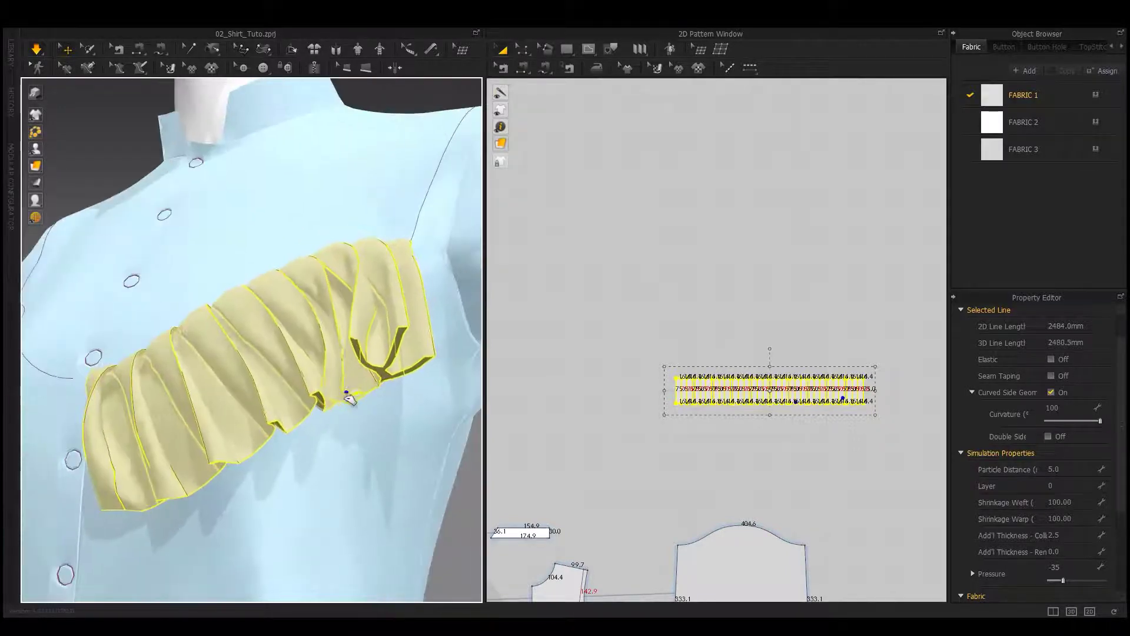
pyautogui.scroll(3, 363, 344)
pyautogui.moveTo(329, 359)
pyautogui.mouseDown(button='right')
pyautogui.moveTo(300, 357)
pyautogui.moveTo(299, 369)
pyautogui.mouseUp(button='right')
pyautogui.moveTo(313, 417); pyautogui.dragTo(322, 434)
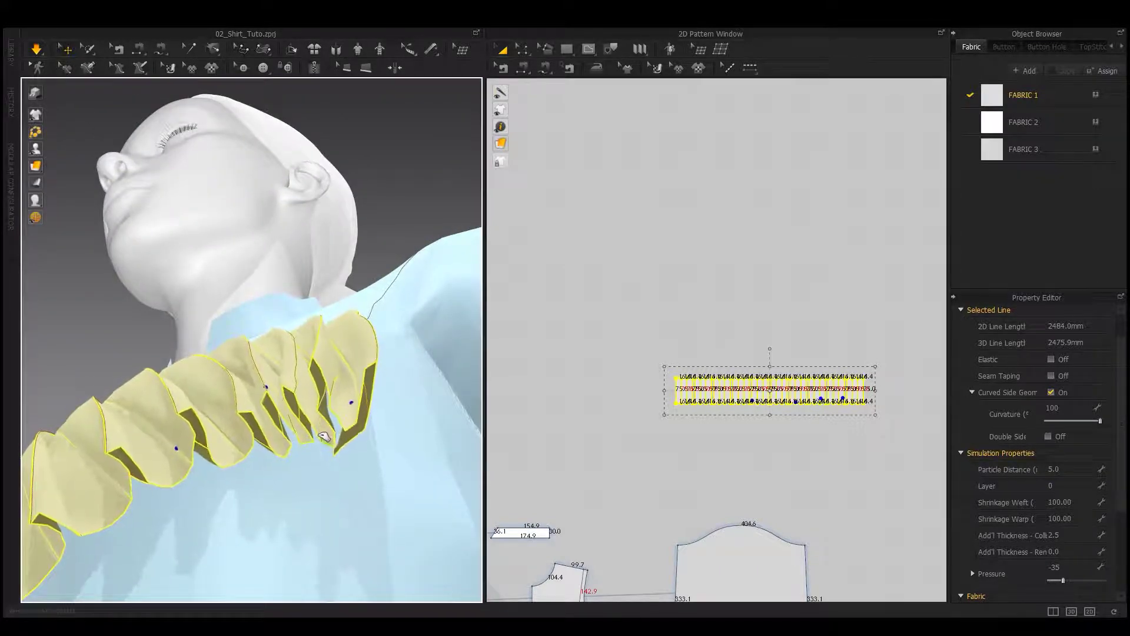
pyautogui.moveTo(242, 422)
pyautogui.mouseDown(button='right')
pyautogui.moveTo(212, 434)
pyautogui.moveTo(227, 394)
pyautogui.moveTo(297, 378)
pyautogui.moveTo(273, 390)
pyautogui.moveTo(227, 297)
pyautogui.moveTo(151, 323)
pyautogui.moveTo(396, 356)
pyautogui.moveTo(215, 323)
pyautogui.moveTo(356, 265)
pyautogui.moveTo(242, 307)
pyautogui.moveTo(222, 366)
pyautogui.moveTo(285, 403)
pyautogui.mouseUp(button='right')
pyautogui.click(227, 298)
pyautogui.scroll(3, 256, 374)
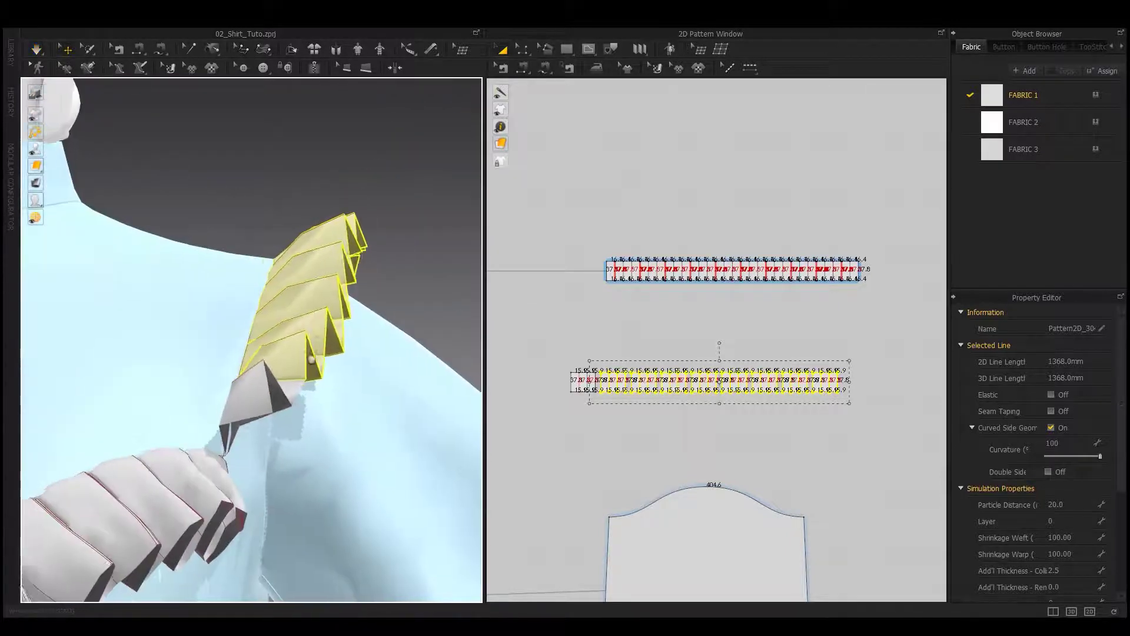
# - Select the shoulder ruffle, enter Pressure -35 and simulate its pleats over the shoulder
pyautogui.click(286, 403)
pyautogui.scroll(-2, 1000, 508)
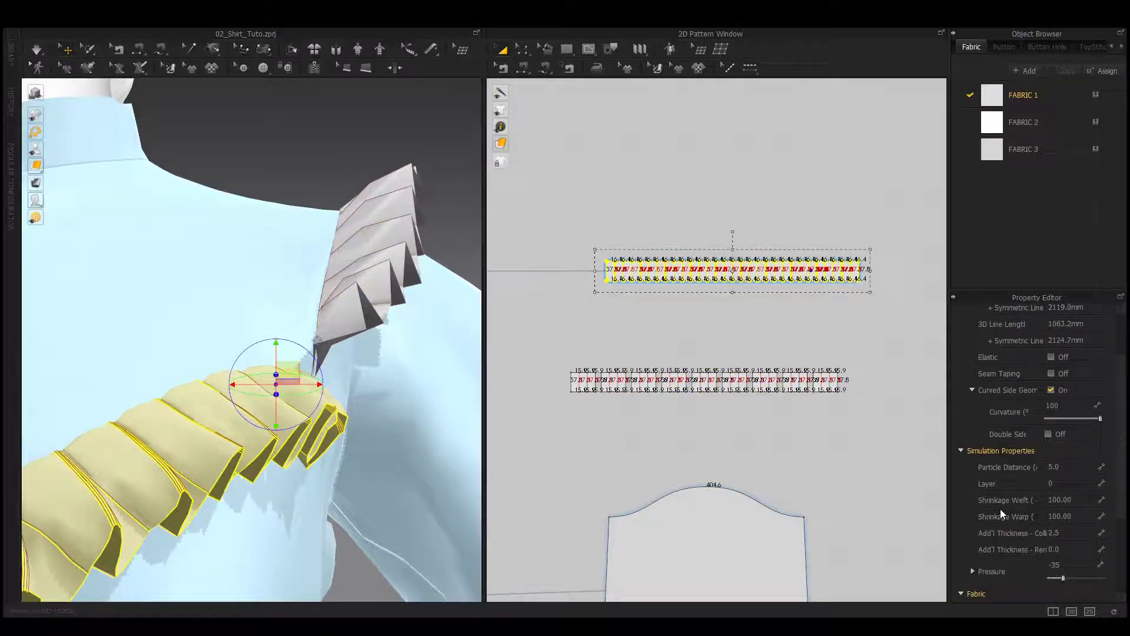
pyautogui.moveTo(848, 363); pyautogui.dragTo(556, 429)
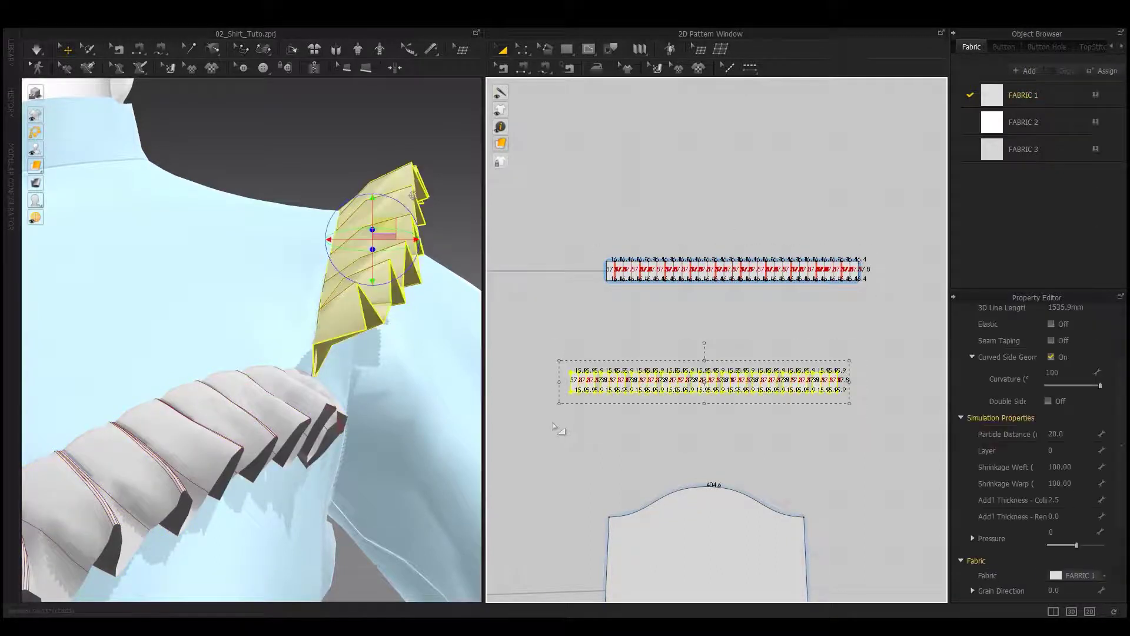
pyautogui.scroll(-1, 1039, 547)
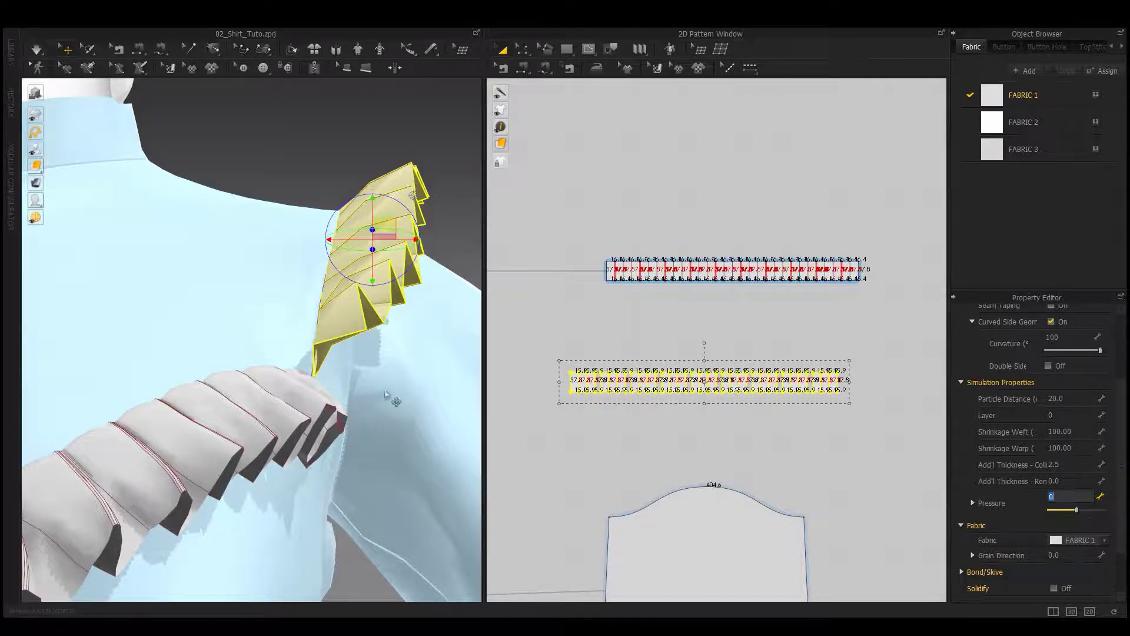
pyautogui.click(318, 410)
pyautogui.click(751, 407)
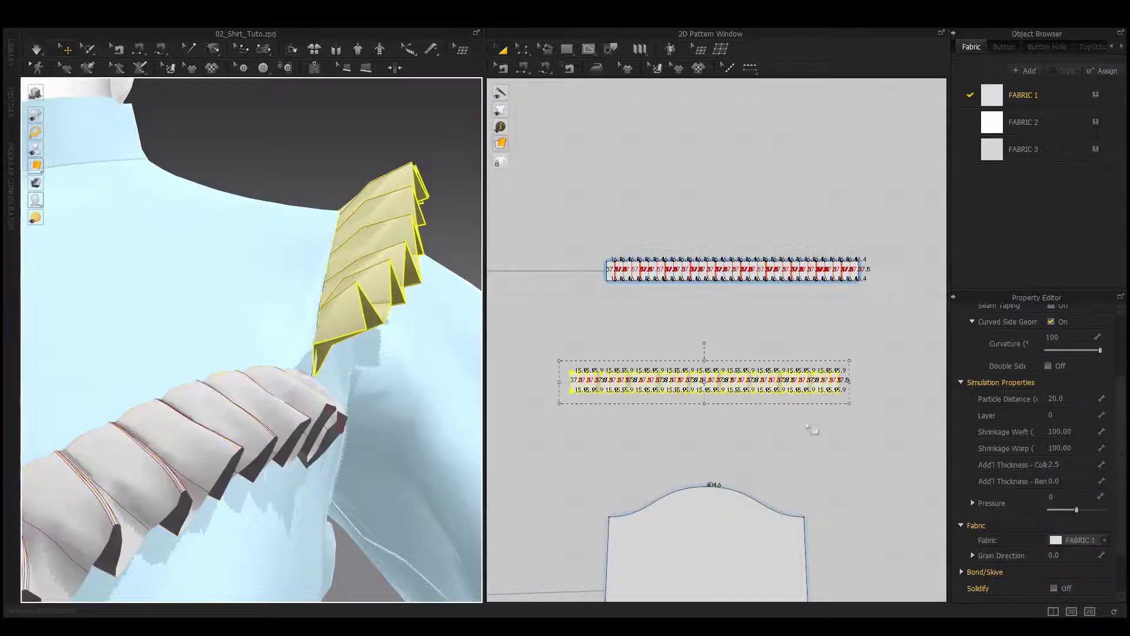
pyautogui.doubleClick(1068, 495)
pyautogui.write('-35')
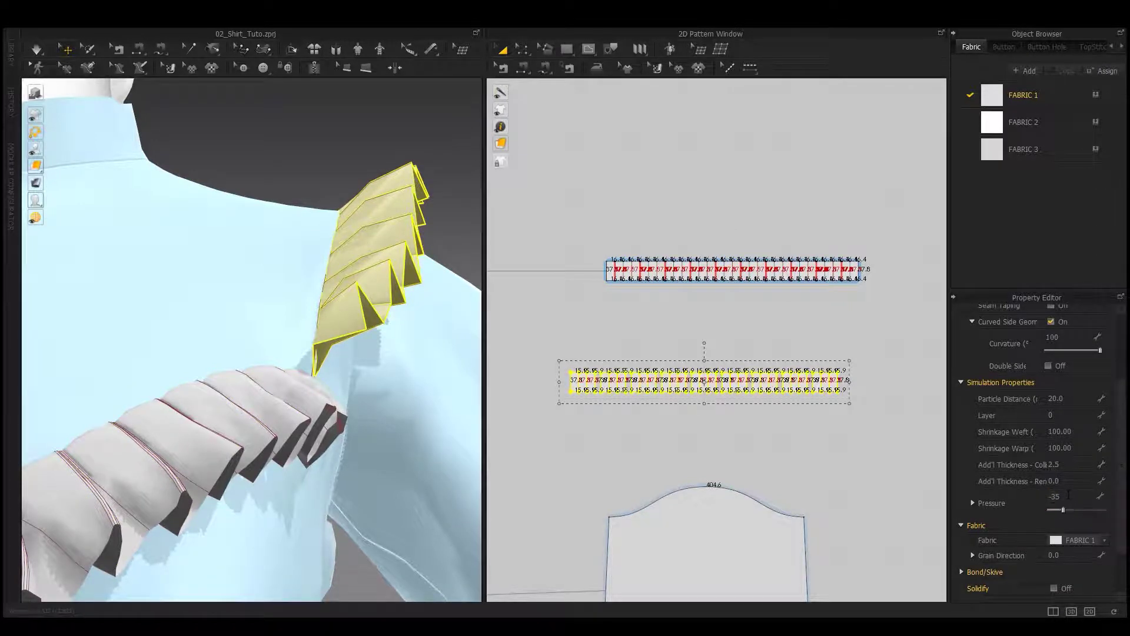
pyautogui.press('space')
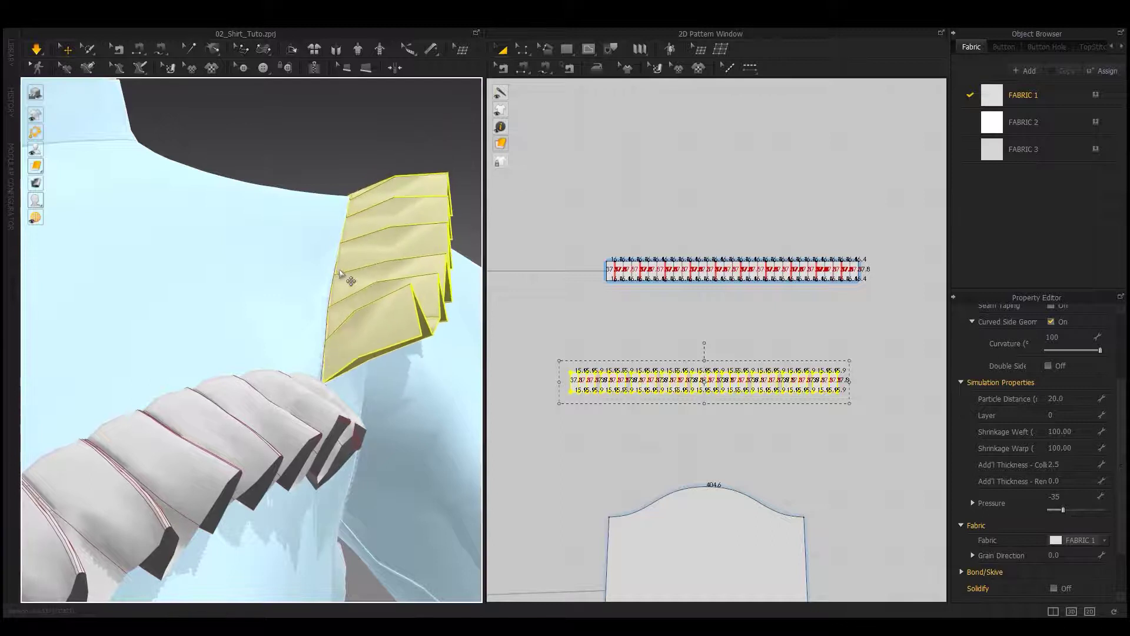
pyautogui.moveTo(347, 279)
pyautogui.mouseDown(button='right')
pyautogui.moveTo(381, 262)
pyautogui.moveTo(295, 371)
pyautogui.moveTo(353, 277)
pyautogui.moveTo(365, 294)
pyautogui.moveTo(298, 322)
pyautogui.moveTo(285, 348)
pyautogui.mouseUp(button='right')
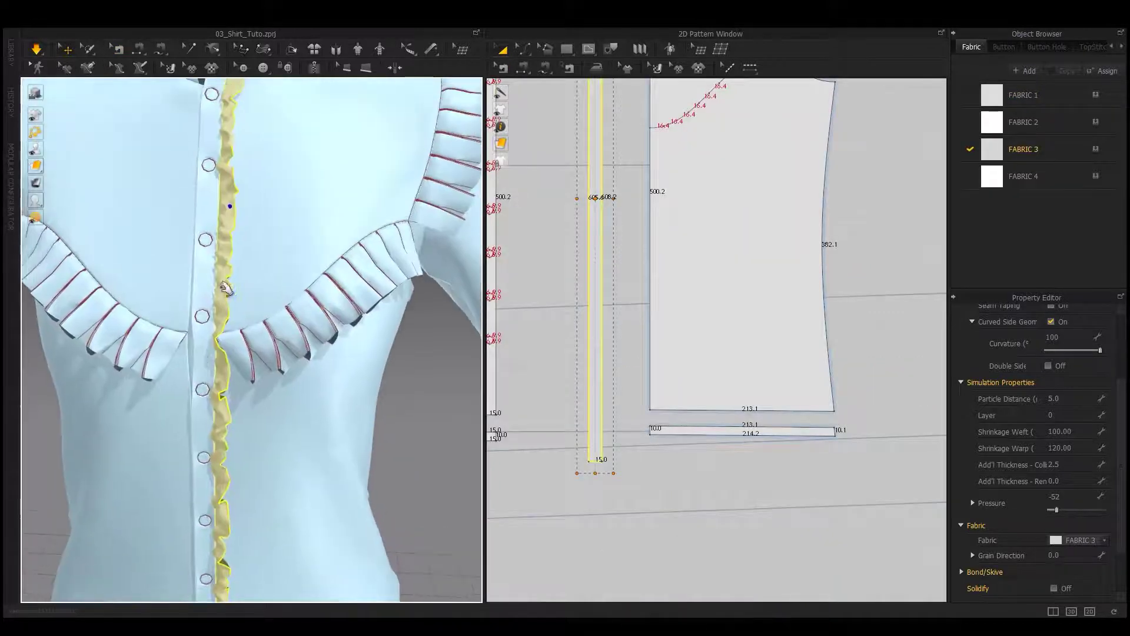
# - Clear the selection and orbit in to inspect the placket frill from an oblique angle
pyautogui.scroll(5, 225, 288)
pyautogui.moveTo(227, 294)
pyautogui.mouseDown(button='right')
pyautogui.moveTo(230, 323)
pyautogui.moveTo(193, 341)
pyautogui.mouseUp(button='right')
pyautogui.scroll(-5, 193, 341)
pyautogui.scroll(2, 193, 342)
pyautogui.scroll(-1, 193, 341)
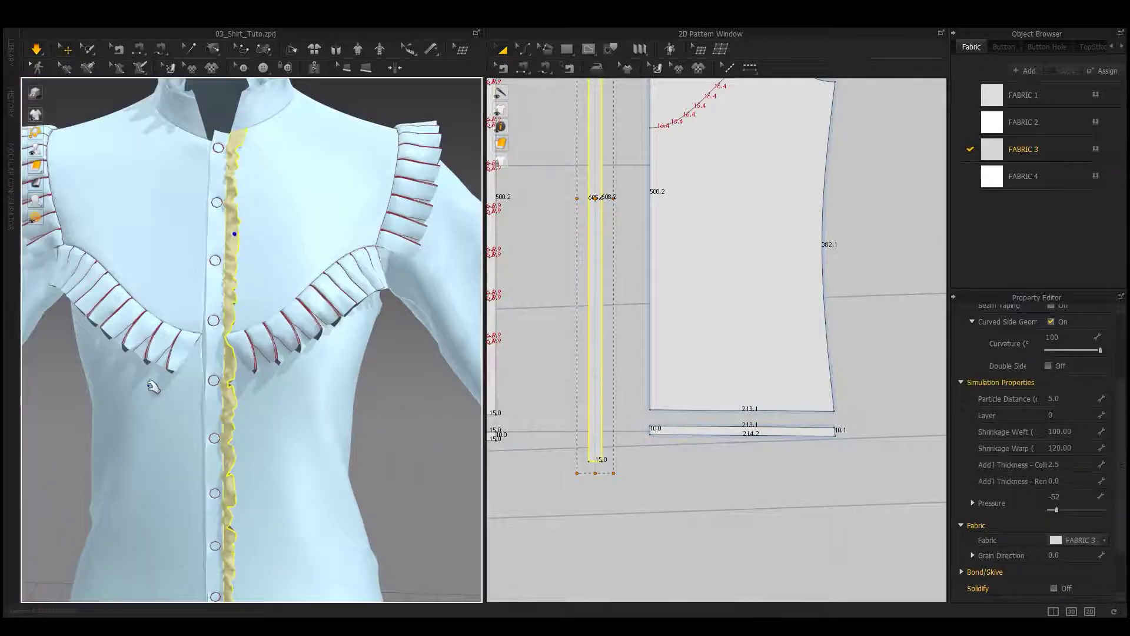
pyautogui.press('Escape')
pyautogui.scroll(-3, 153, 385)
pyautogui.moveTo(153, 386); pyautogui.dragTo(246, 249, button='right')
pyautogui.scroll(3, 246, 249)
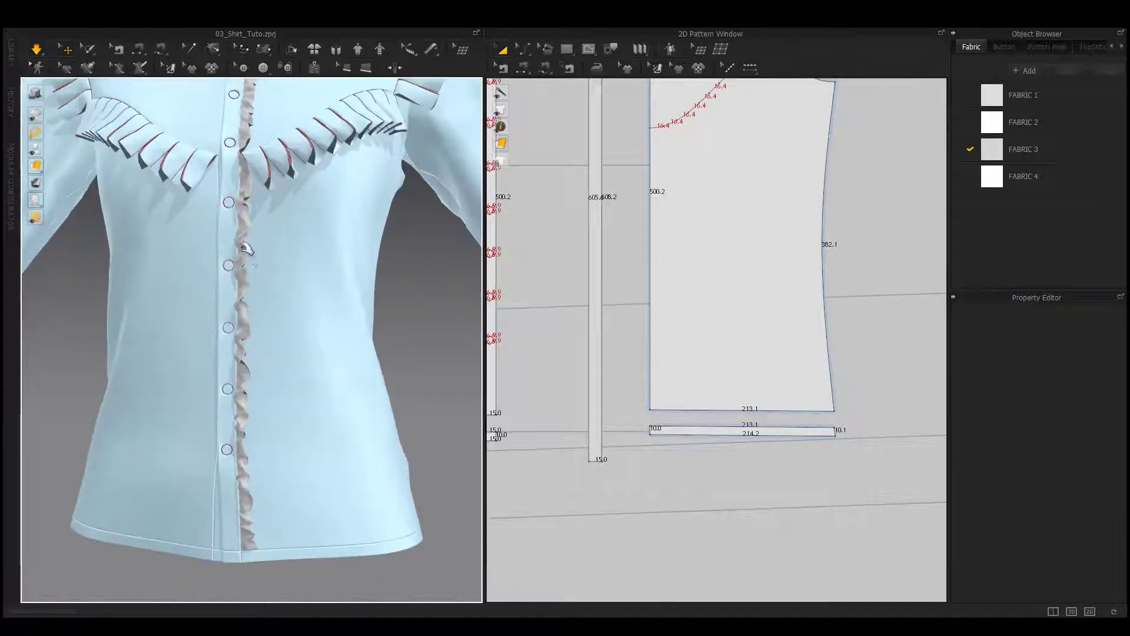
# - Change the placket frill's Shrinkage Warp from 120 to 115 and check the upper placket
pyautogui.click(246, 248)
pyautogui.doubleClick(1059, 448)
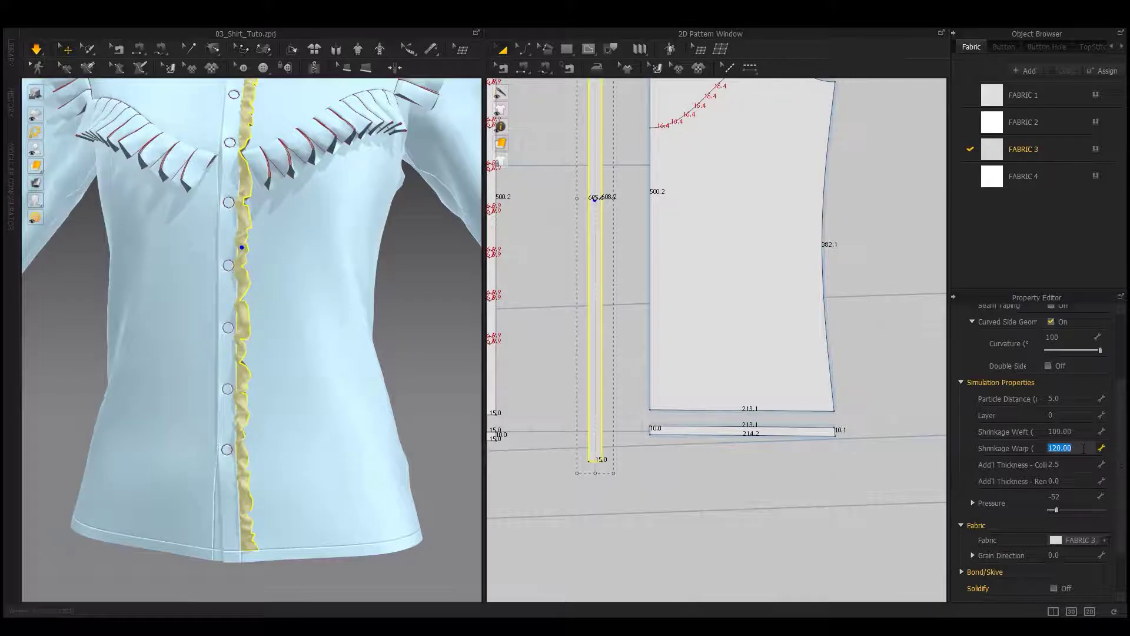
pyautogui.scroll(-3, 403, 321)
pyautogui.moveTo(404, 321); pyautogui.dragTo(241, 305, button='right')
pyautogui.scroll(3, 241, 304)
pyautogui.scroll(-2, 241, 304)
pyautogui.scroll(2, 242, 316)
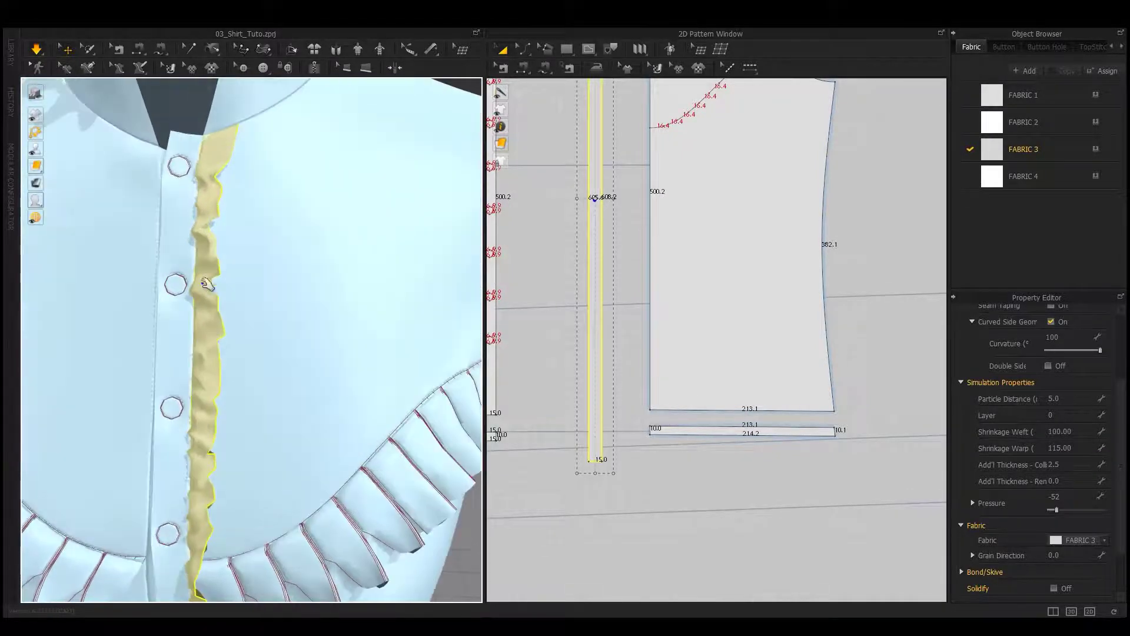
pyautogui.scroll(2, 230, 330)
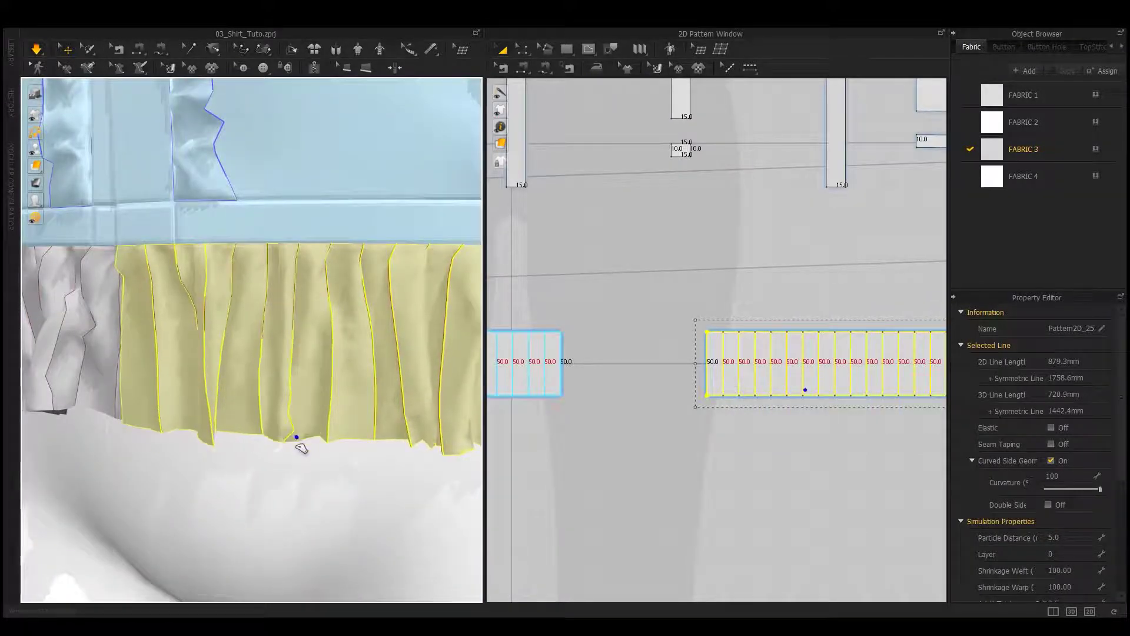
# - Pull the hem ruffle's edge down and drag a pleat into place
pyautogui.scroll(2, 330, 443)
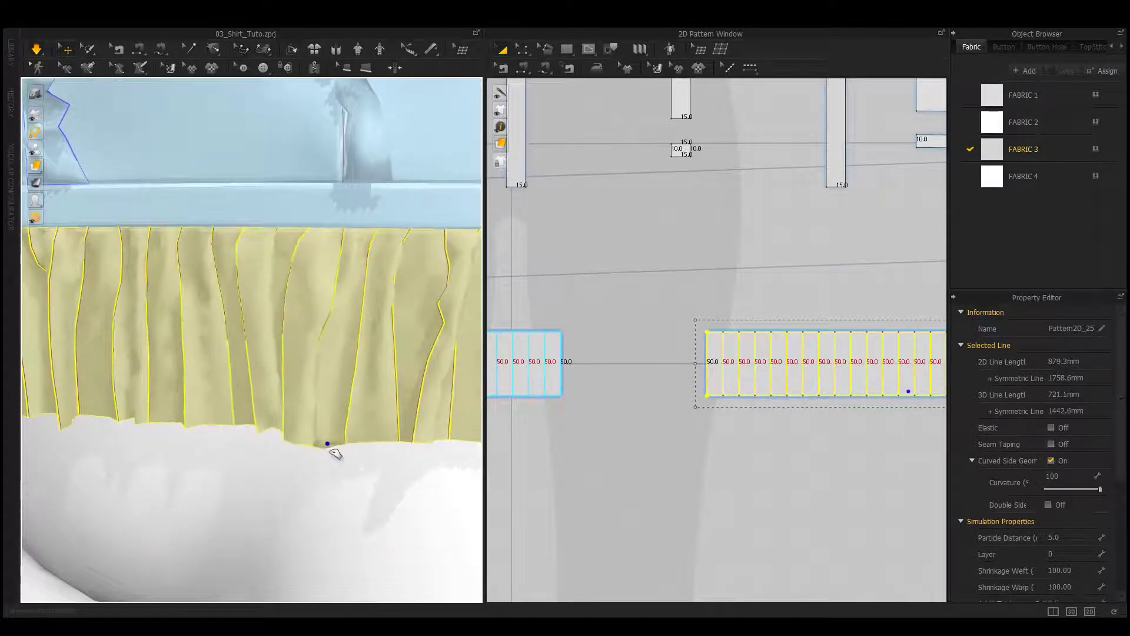
pyautogui.moveTo(336, 455); pyautogui.dragTo(280, 421, button='right')
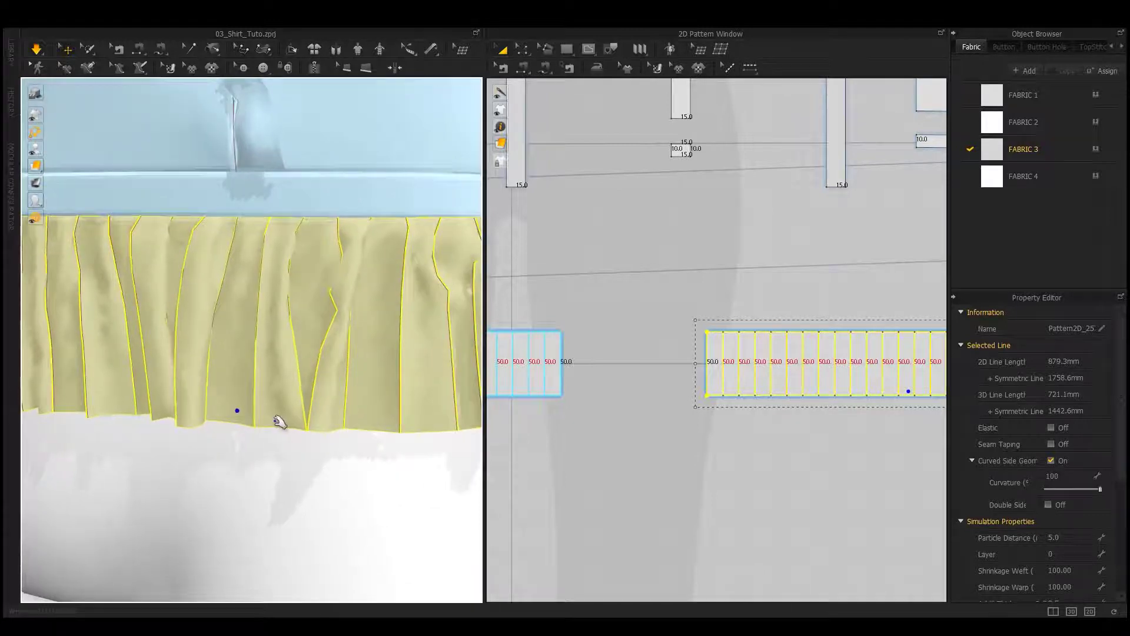
pyautogui.moveTo(287, 454); pyautogui.dragTo(285, 456)
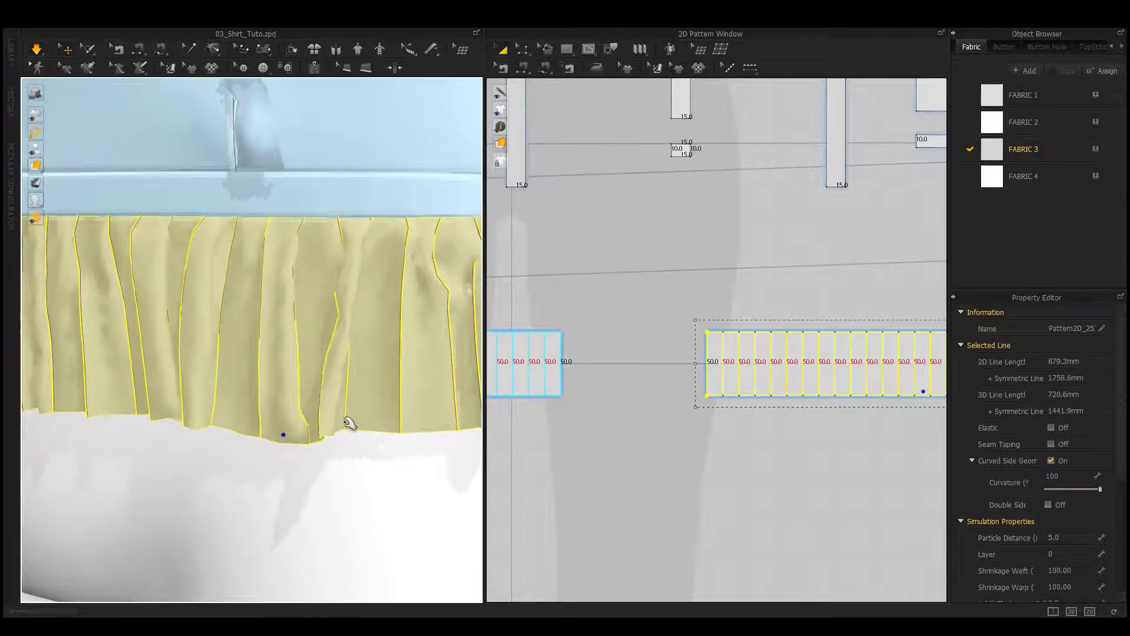
pyautogui.moveTo(343, 335); pyautogui.dragTo(349, 313, button='right')
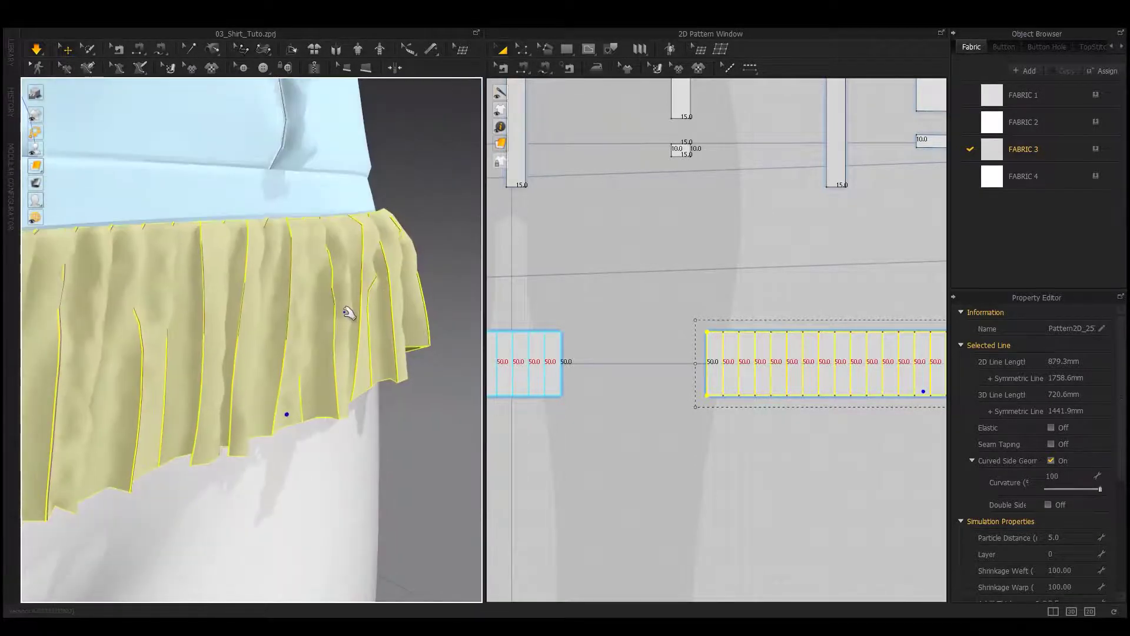
pyautogui.moveTo(353, 341); pyautogui.dragTo(354, 340)
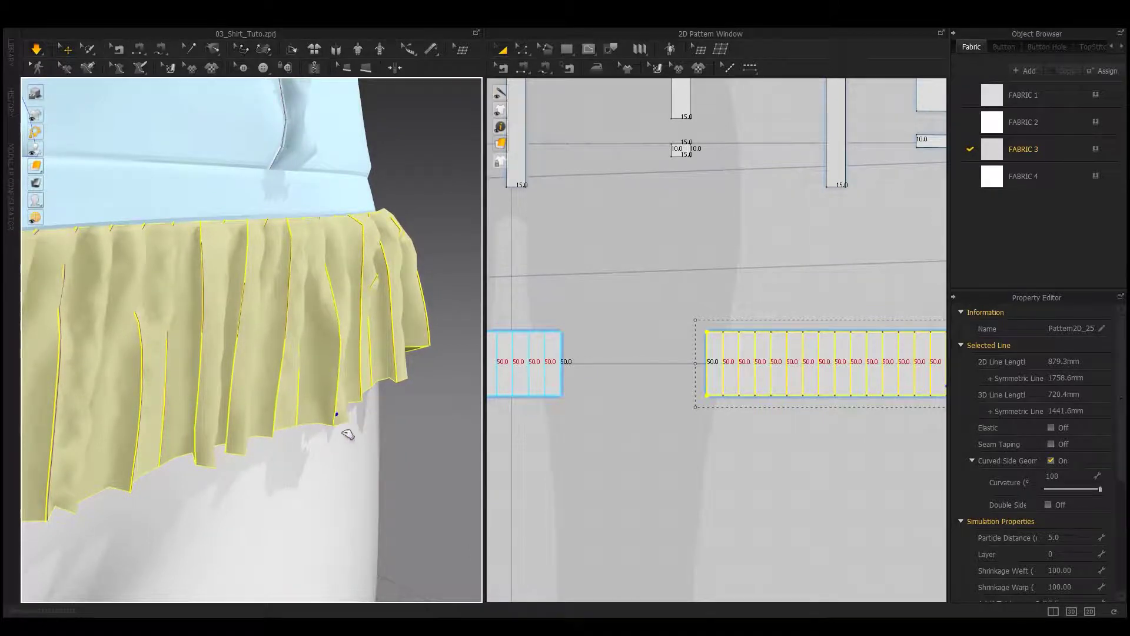
# - Orbit around the blouse to check the hem ruffle's pleats from all sides
pyautogui.moveTo(353, 454); pyautogui.dragTo(141, 372, button='right')
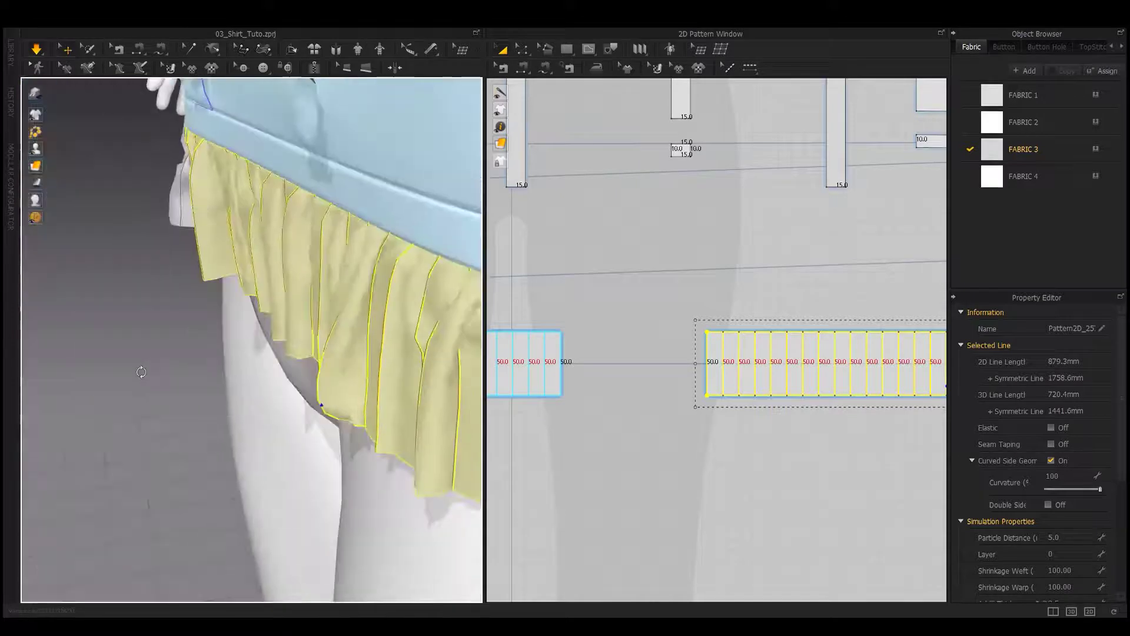
pyautogui.moveTo(337, 303); pyautogui.dragTo(524, 311, button='right')
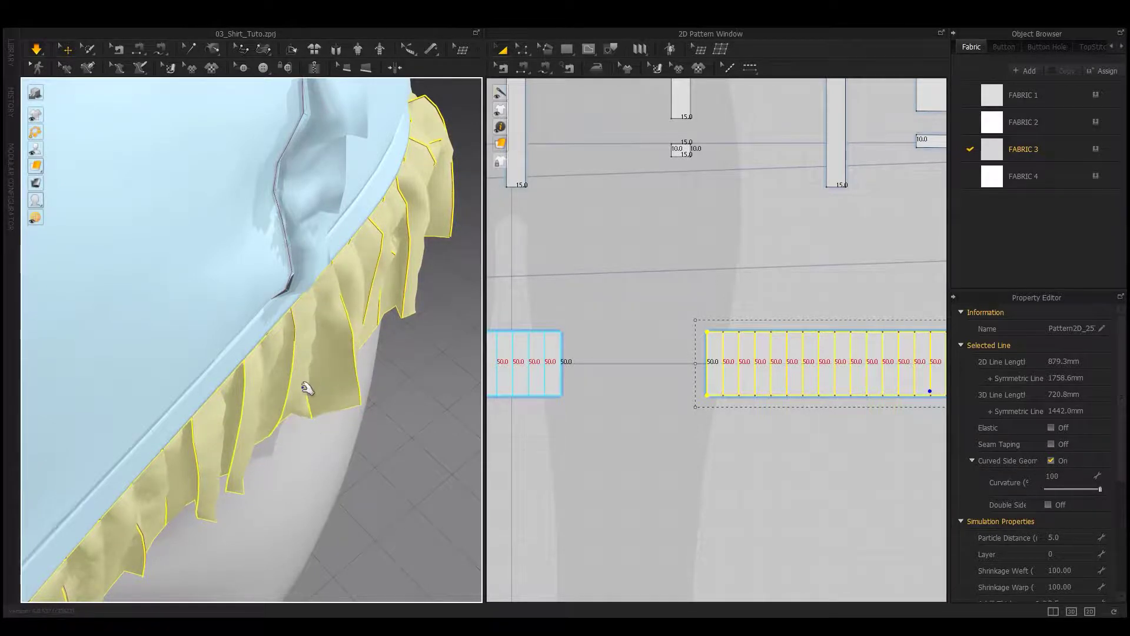
pyautogui.moveTo(306, 388); pyautogui.dragTo(131, 391, button='right')
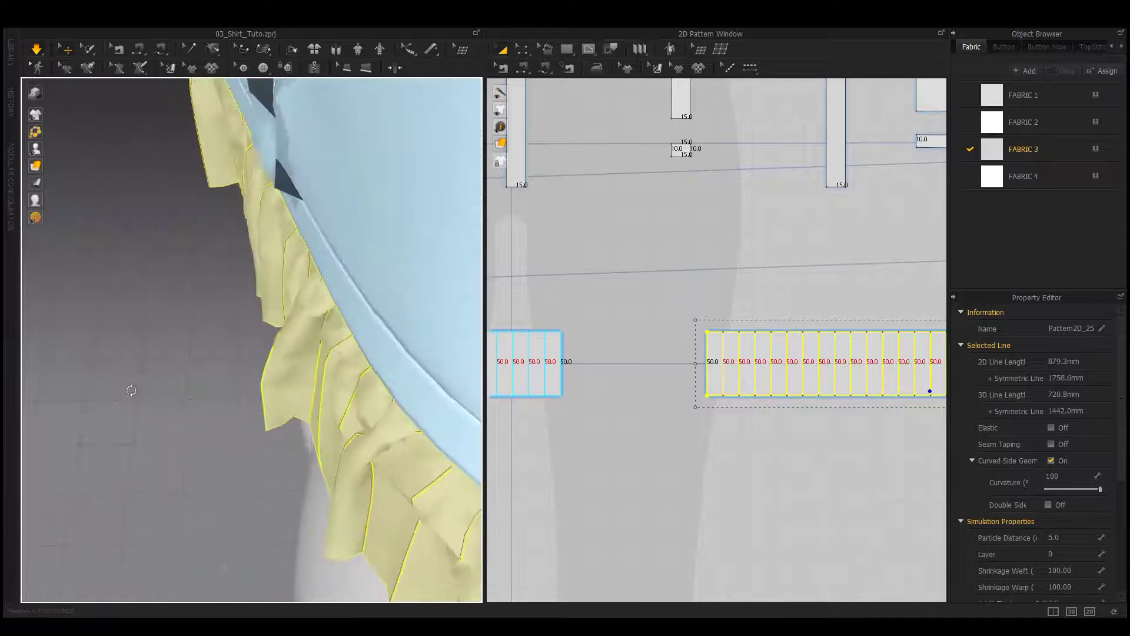
pyautogui.moveTo(290, 391); pyautogui.dragTo(346, 361, button='right')
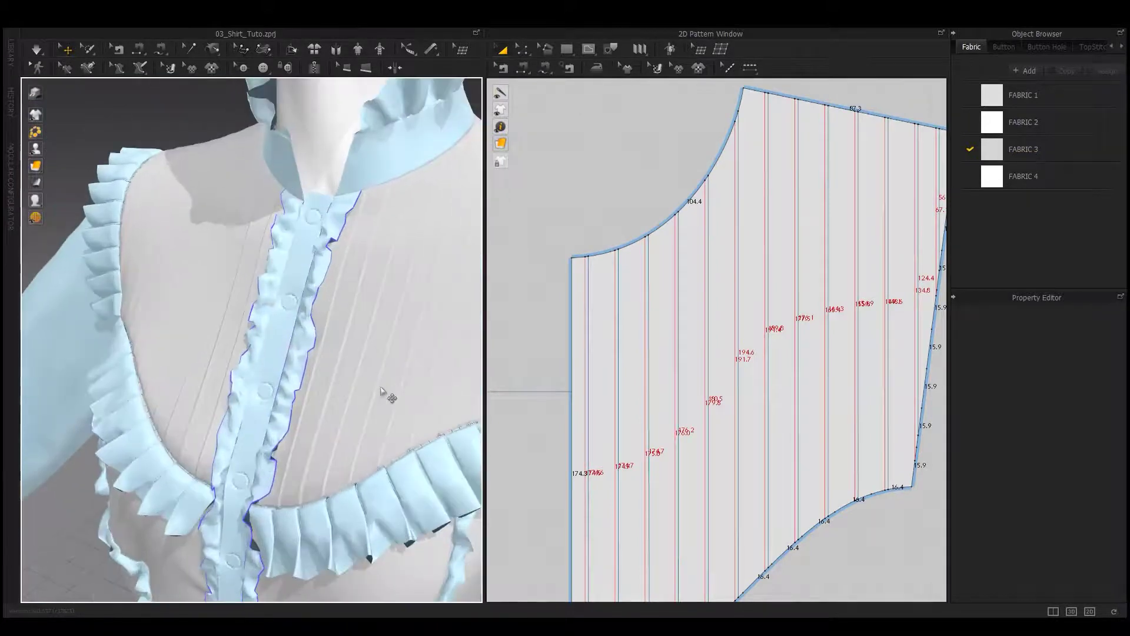
pyautogui.moveTo(381, 391)
pyautogui.mouseDown(button='right')
pyautogui.moveTo(274, 392)
pyautogui.moveTo(290, 390)
pyautogui.mouseUp(button='right')
# - Switch to the front view and zoom out to see the whole blouse
pyautogui.press('2')
pyautogui.scroll(2, 288, 346)
pyautogui.scroll(2, 288, 346)
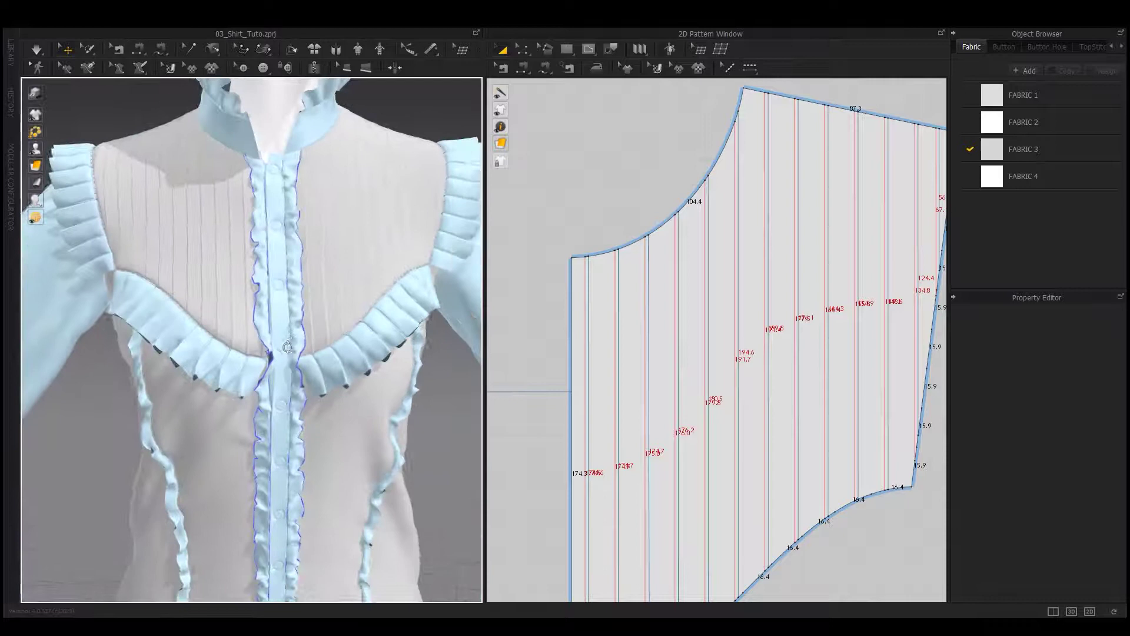
pyautogui.scroll(-2, 287, 346)
pyautogui.scroll(-2, 287, 341)
pyautogui.scroll(-2, 286, 335)
pyautogui.scroll(-1, 285, 330)
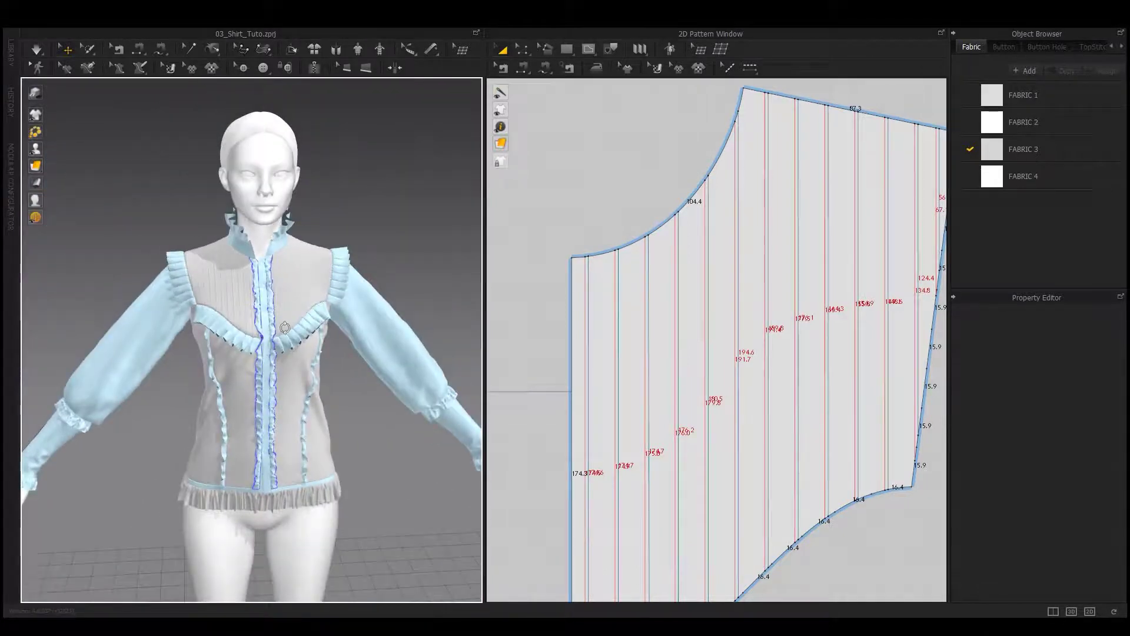
pyautogui.scroll(2, 285, 327)
pyautogui.scroll(2, 294, 294)
pyautogui.scroll(2, 247, 330)
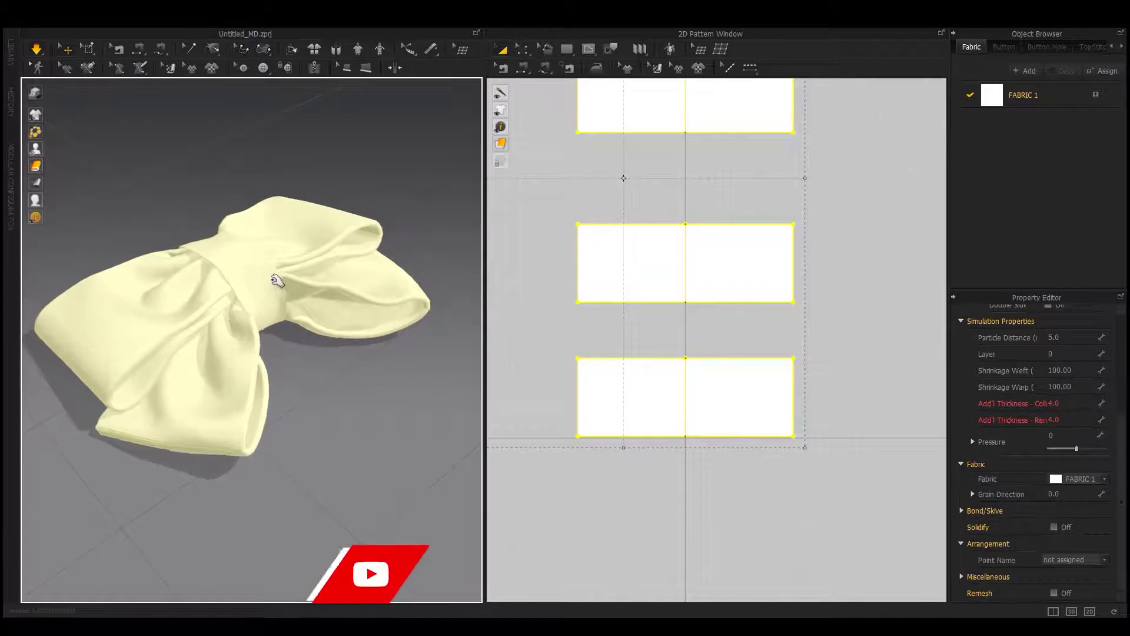
# - Select the bow's centre band and edit its Add'l Thickness - Collision value
pyautogui.click(262, 329)
pyautogui.click(1051, 404)
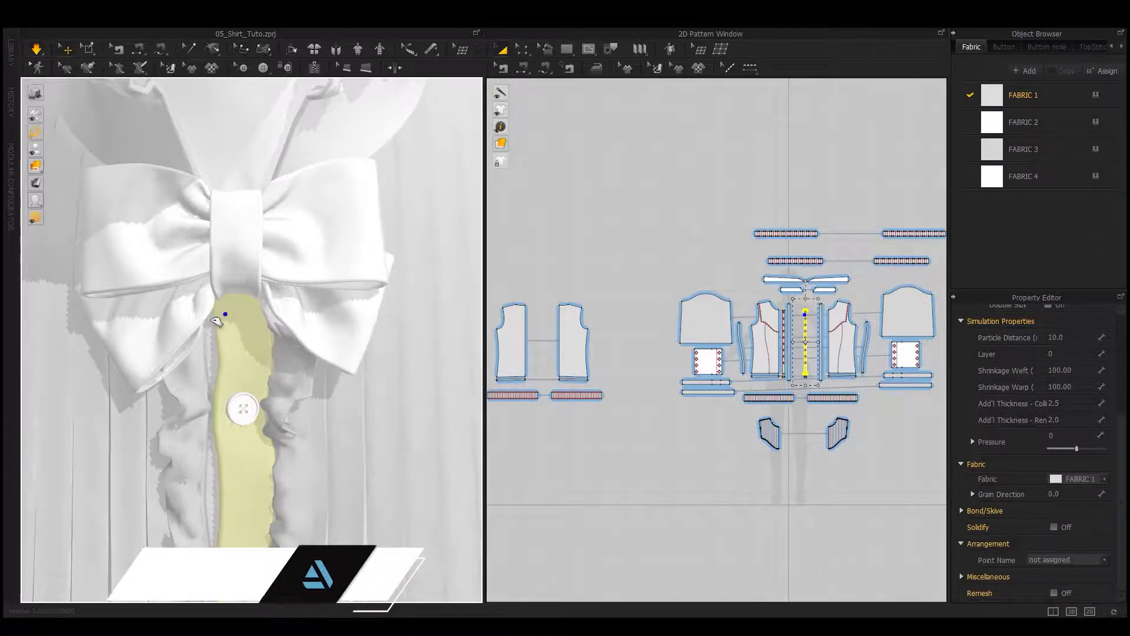
pyautogui.scroll(-5, 217, 321)
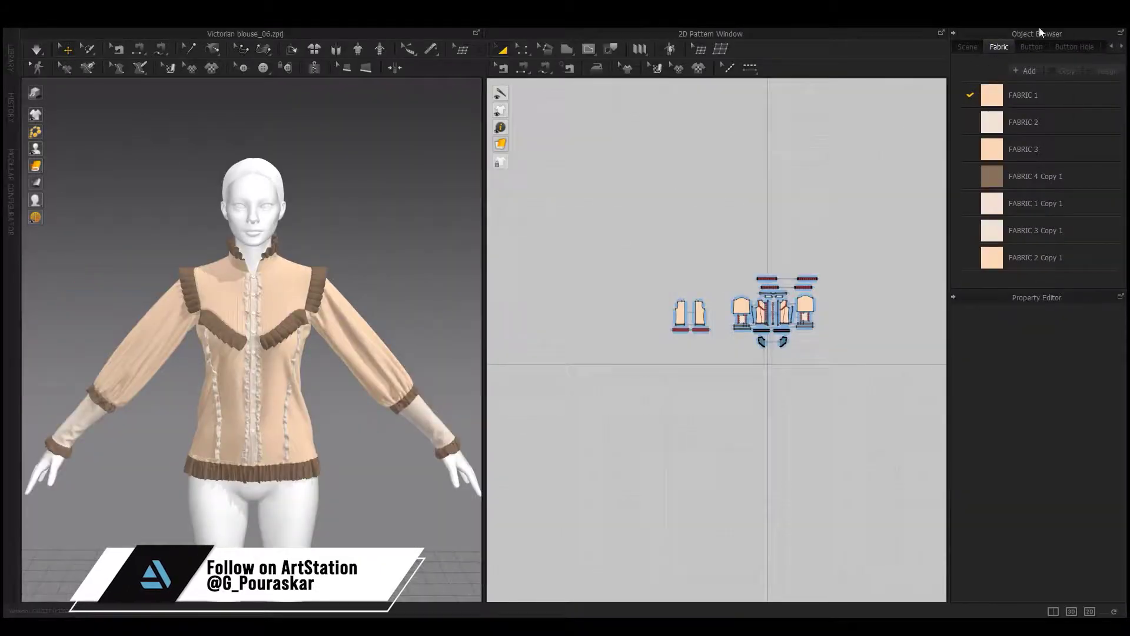
# - Switch to UV Editor mode to show the blouse's UV layout
pyautogui.rightClick(1039, 27)
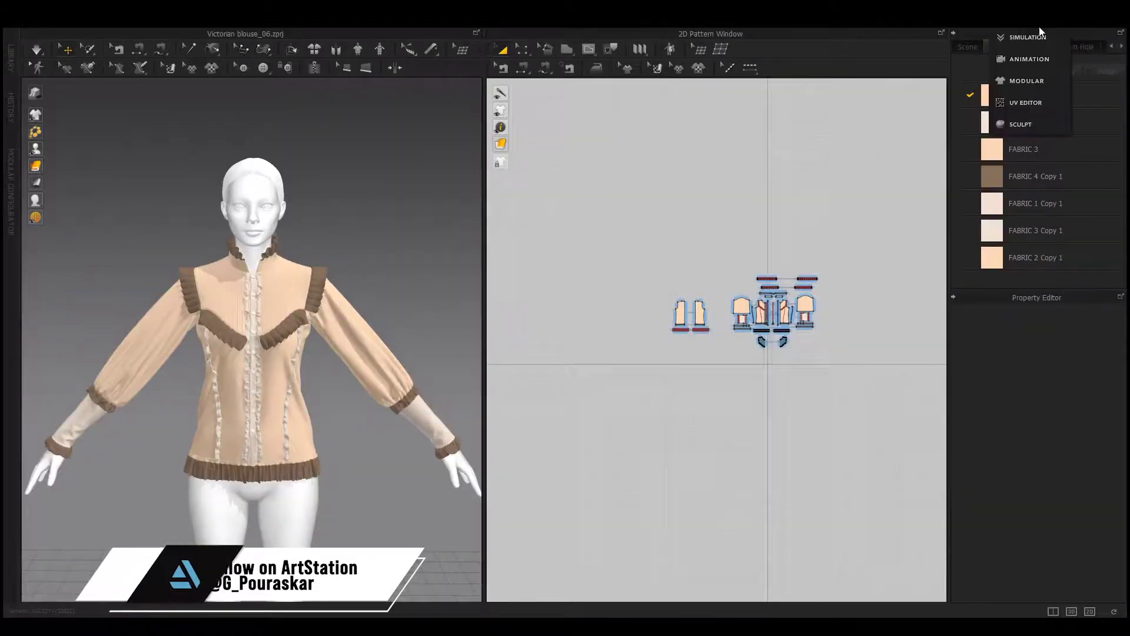
pyautogui.click(1025, 97)
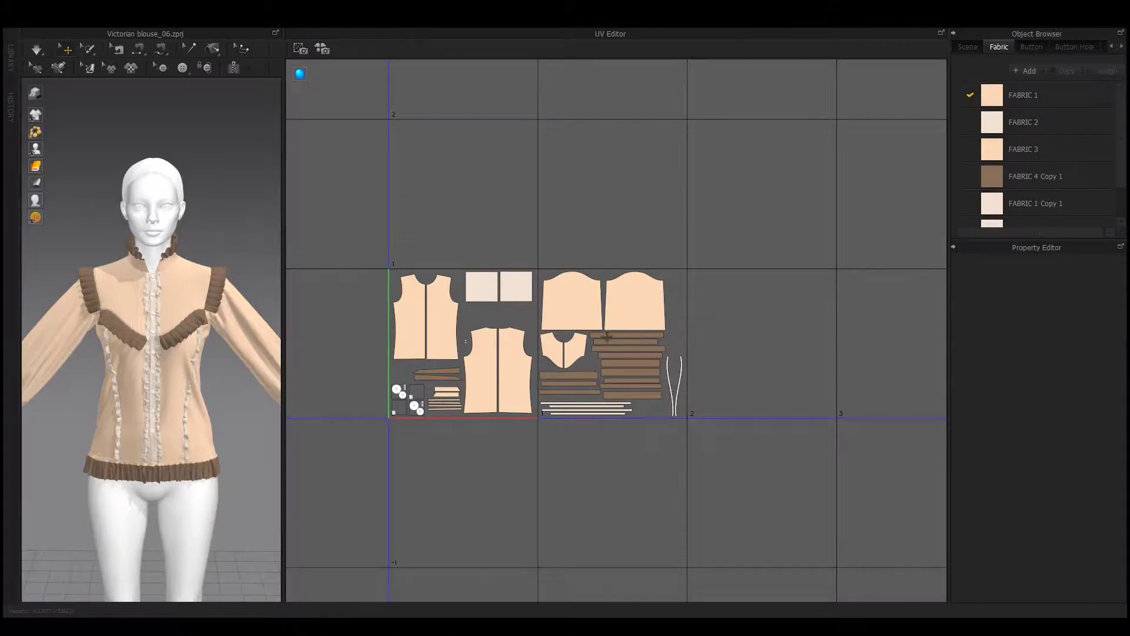